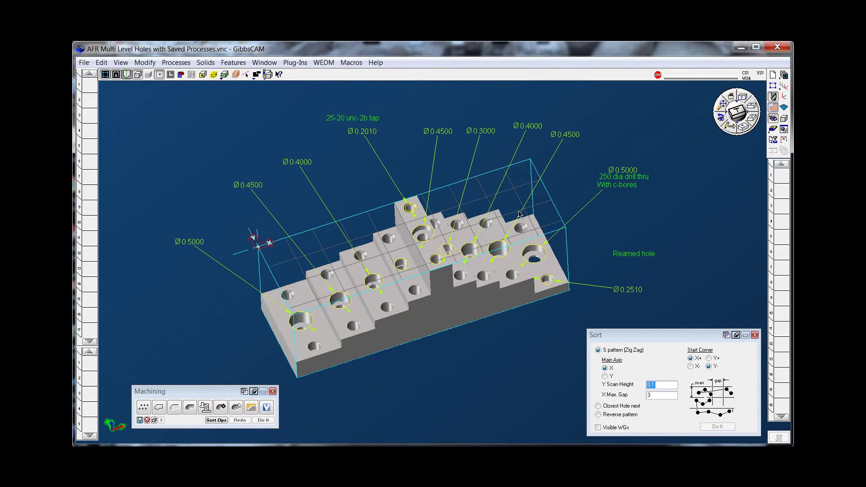
Step: Rotate the view to look at the hole block's annotated holes from a tilted angle
middle_click_drag(520, 215, 564, 275)
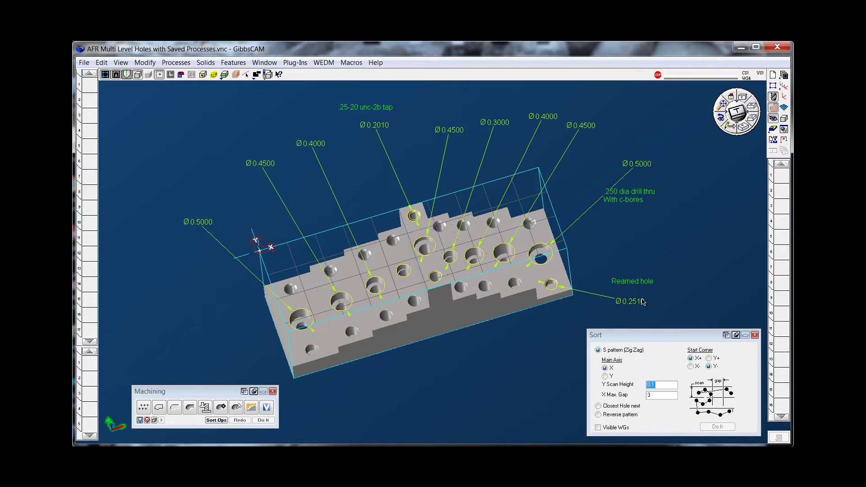
Step: Hide the dimension labels and hole callouts, then select the whole solid block
left_click(116, 74)
middle_click_drag(550, 294, 572, 231)
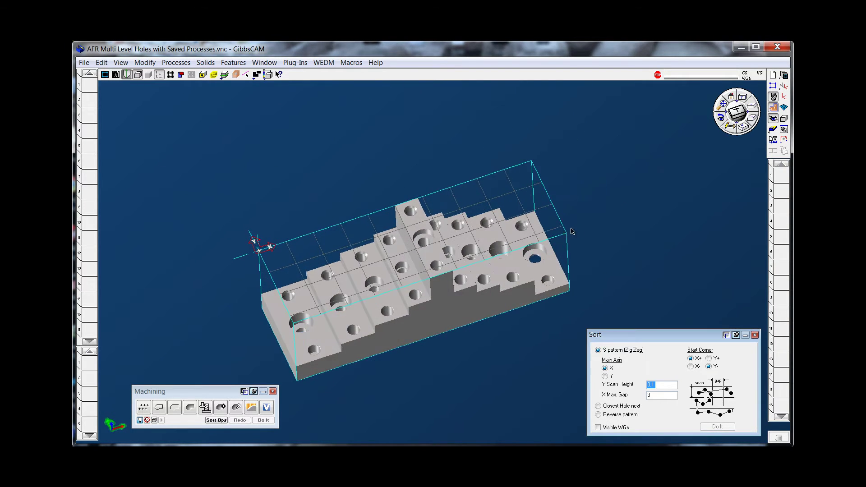
left_click(381, 266)
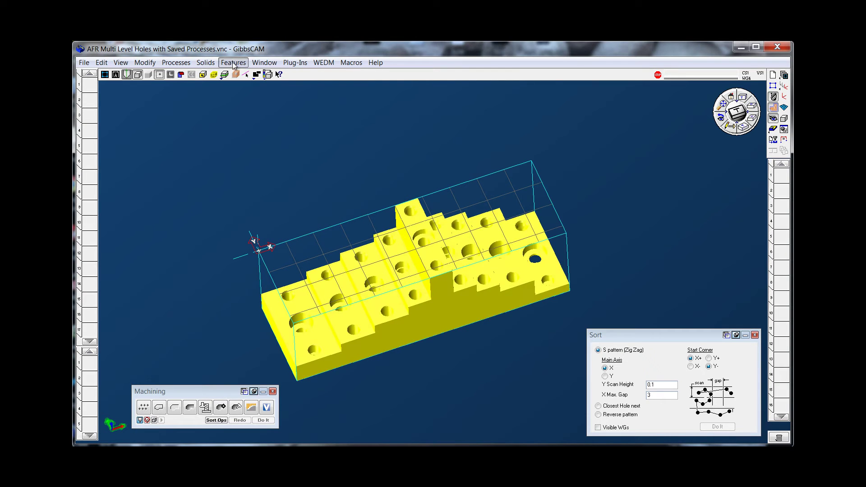
Step: Open the Hole Manager and accept its preferences and hole grouping parameters
left_click(233, 62)
left_click(252, 85)
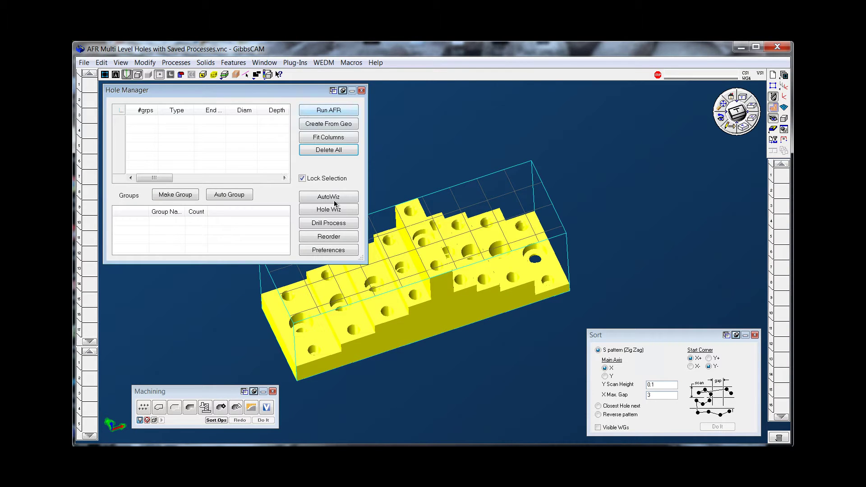
left_click(335, 252)
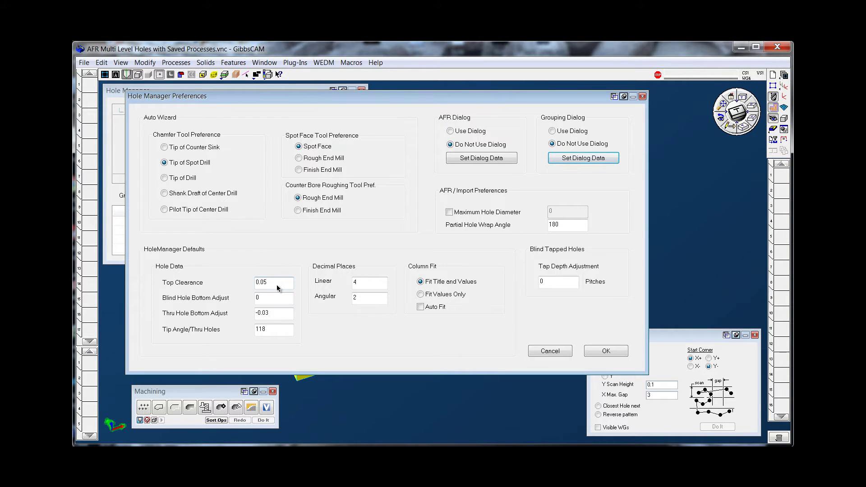
left_click(572, 160)
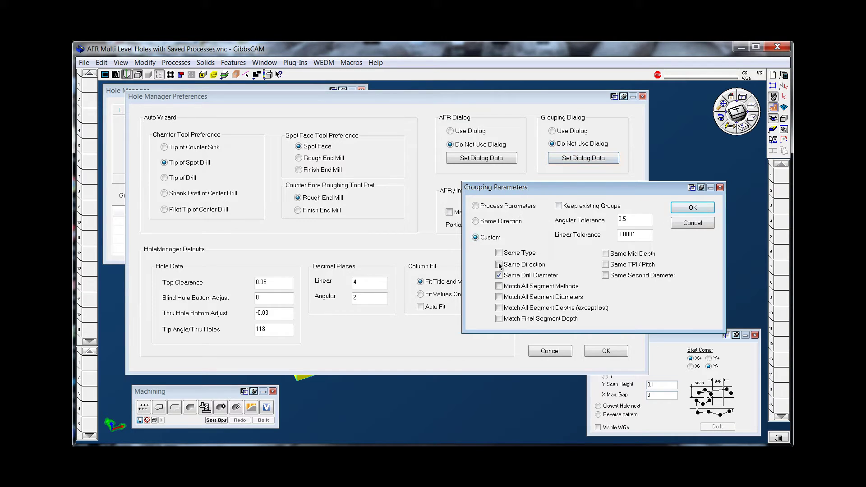
left_click(692, 209)
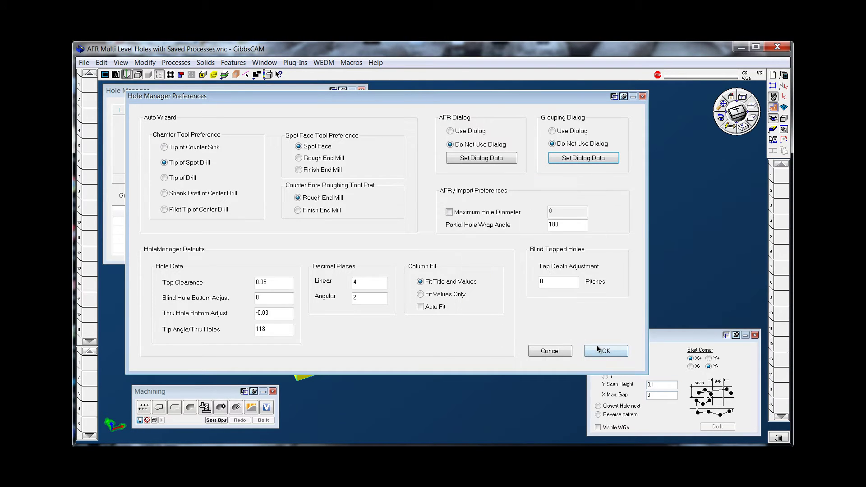
left_click(605, 352)
Step: Run AFR and Auto Group into three 9-hole groups, then zig-zag sort Groups 1, 2 and 3
left_click(336, 111)
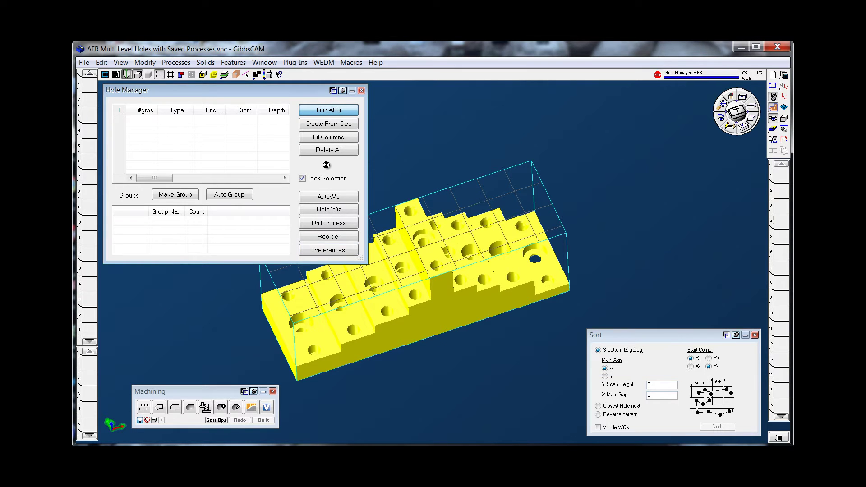
left_click(243, 195)
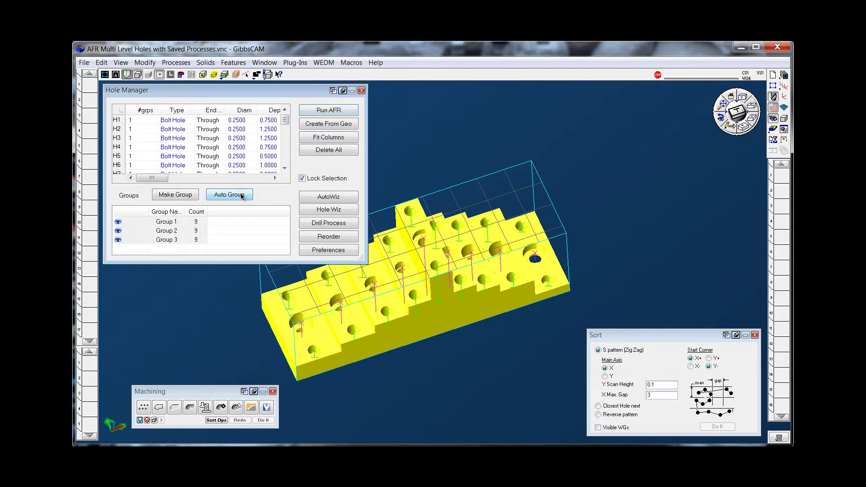
left_click(203, 221)
left_click(717, 428)
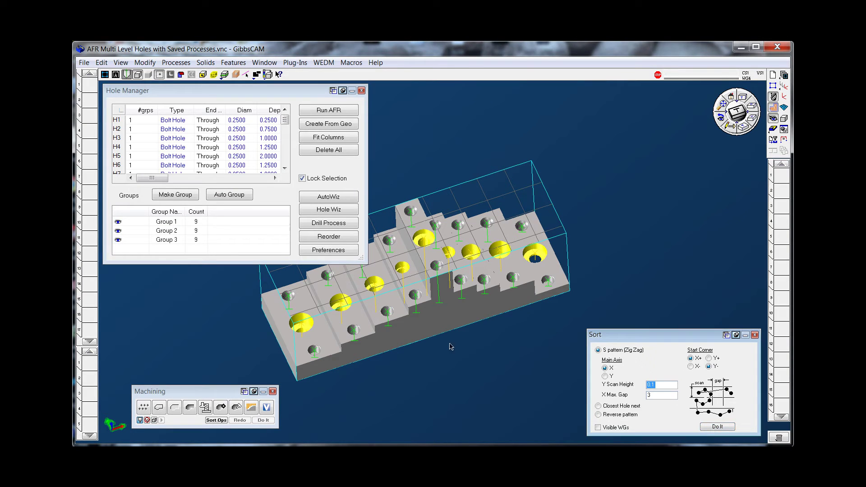
left_click(199, 231)
left_click(717, 427)
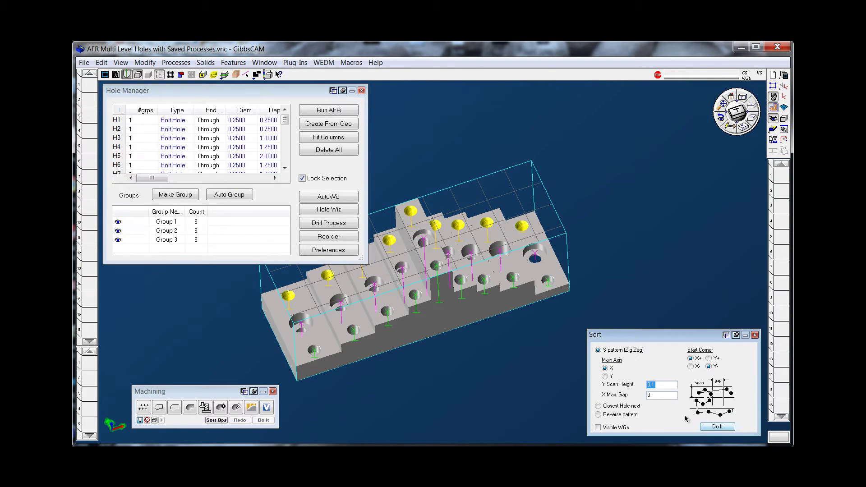
left_click(196, 240)
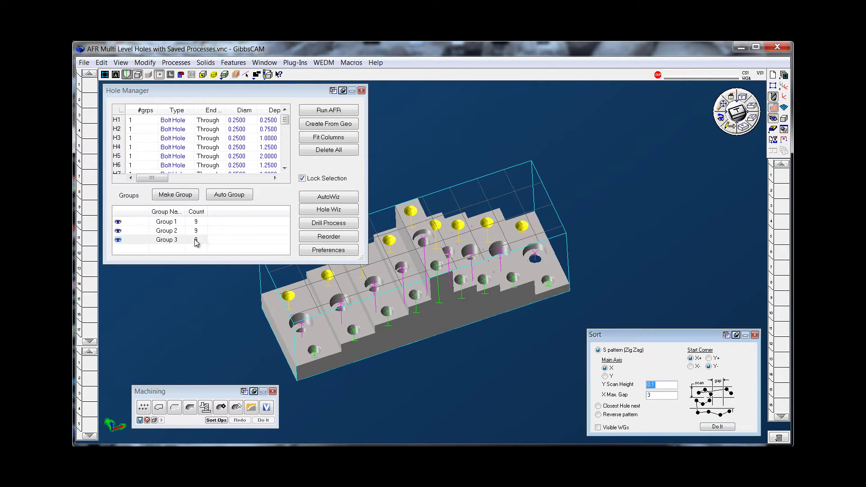
left_click(721, 428)
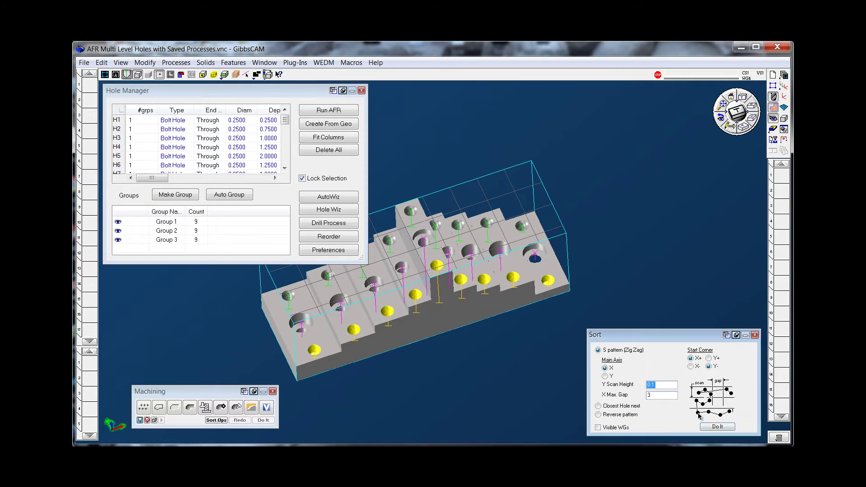
left_click(194, 240)
left_click(191, 231)
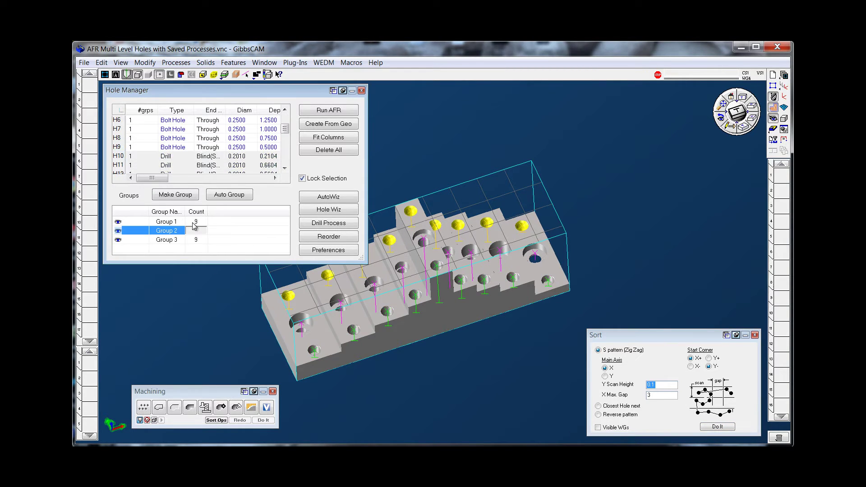
Step: Apply the saved .25-20 UNC-2B tap process to Group 2's holes
left_click(192, 231)
left_click(192, 232)
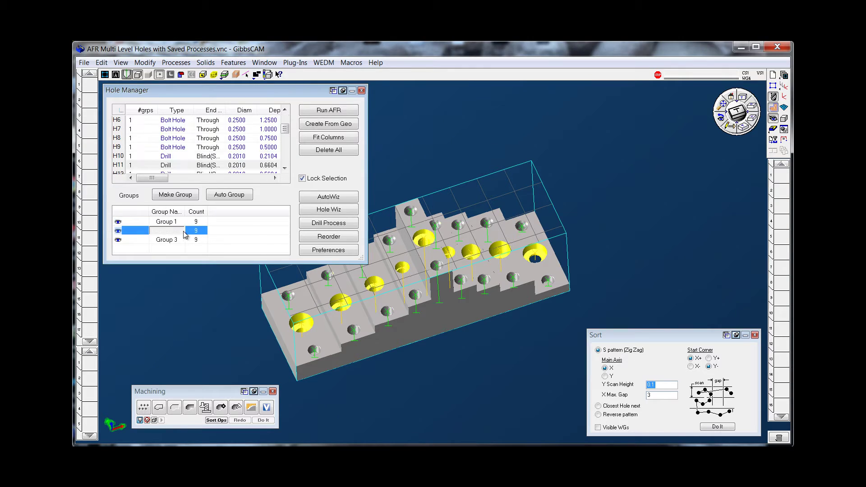
left_click(176, 63)
mouse_move(194, 136)
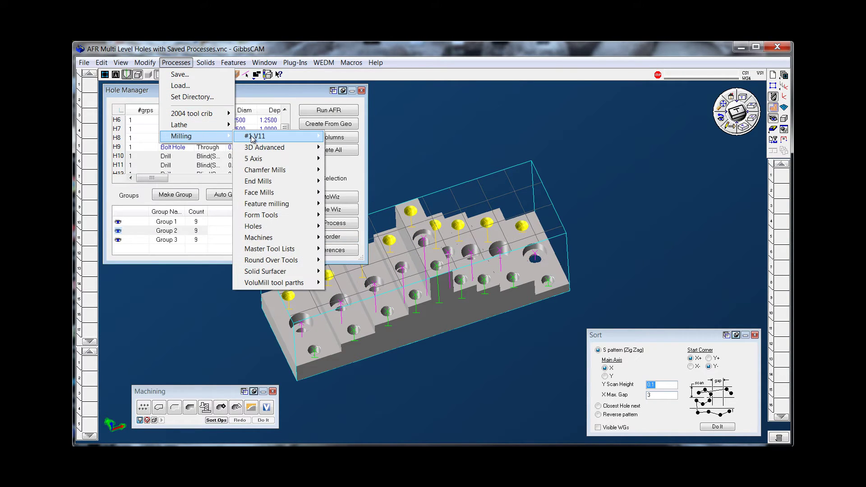
mouse_move(271, 136)
mouse_move(362, 170)
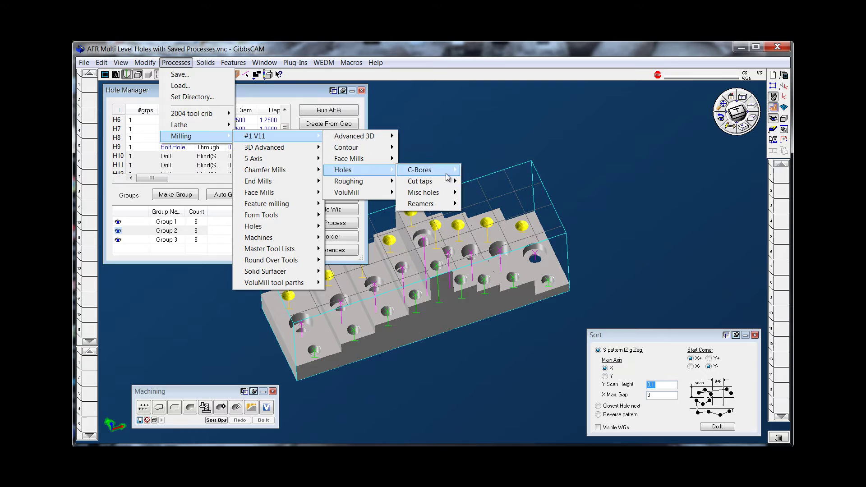
mouse_move(422, 181)
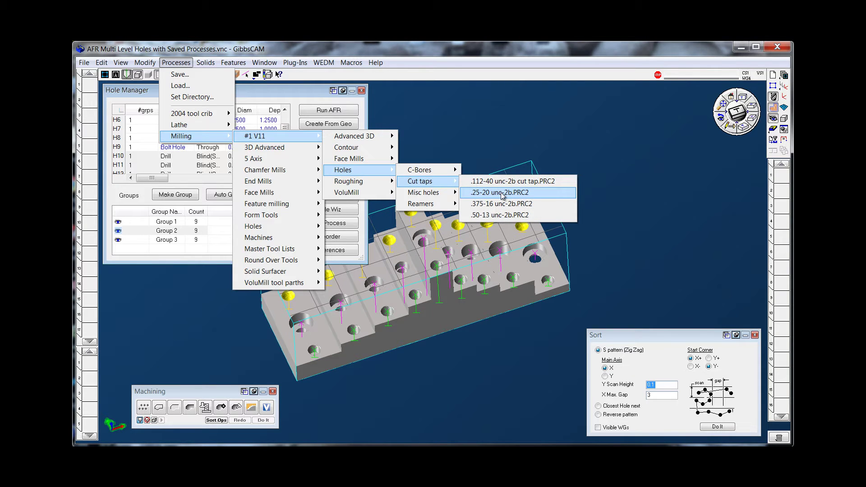
left_click(502, 194)
left_click(264, 420)
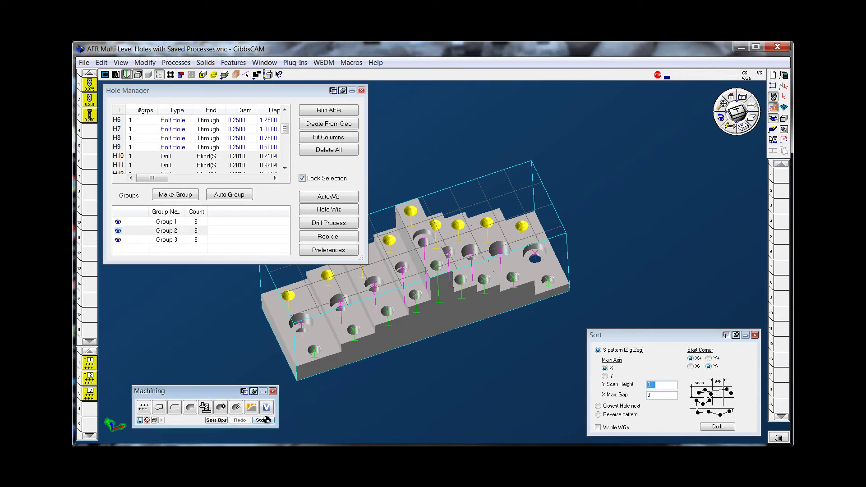
Step: Apply the saved .25 drill thru and mill bore process to generate counterbore operations
left_click(176, 62)
mouse_move(188, 138)
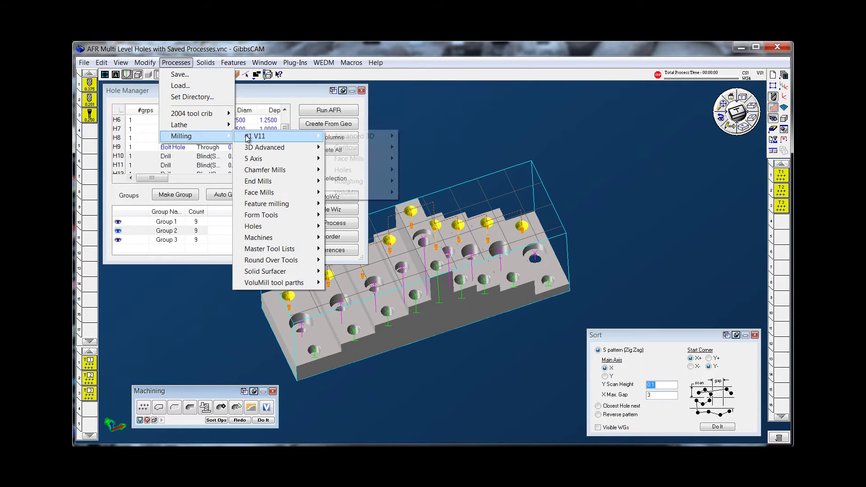
mouse_move(293, 136)
mouse_move(360, 173)
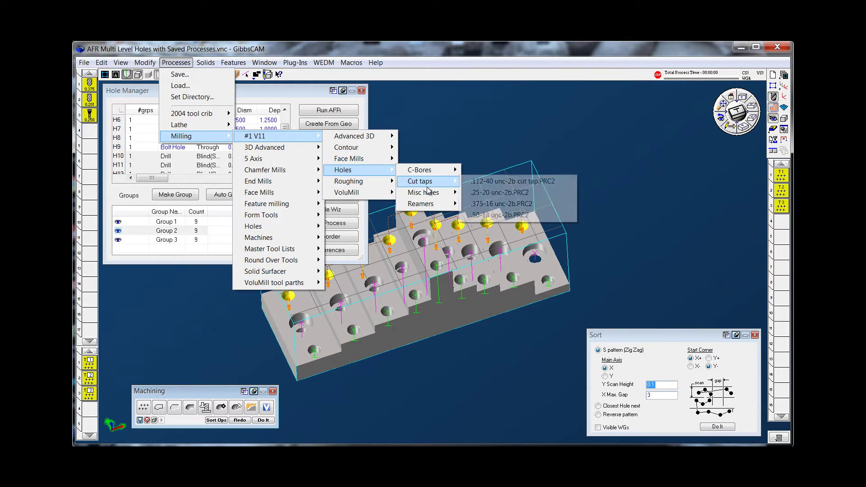
mouse_move(429, 191)
mouse_move(432, 171)
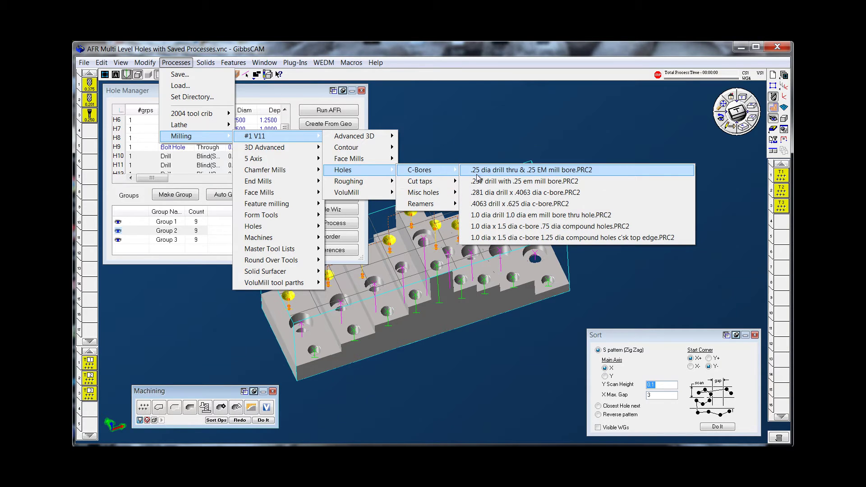
left_click(562, 173)
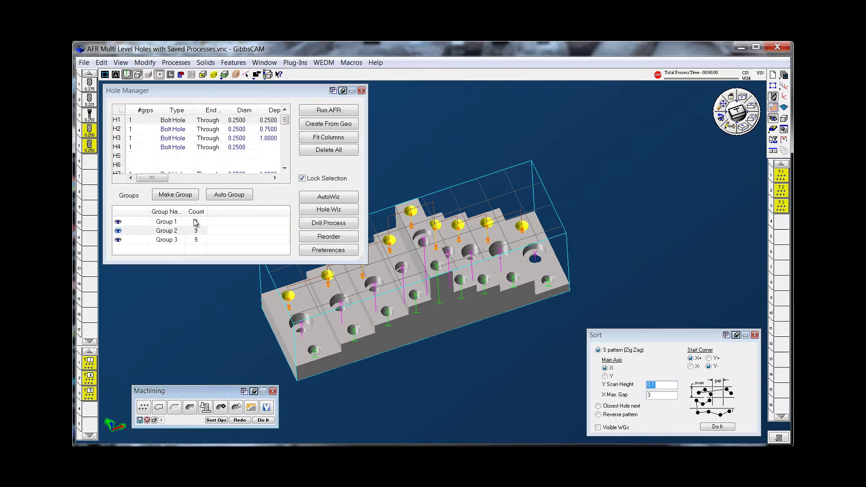
left_click(263, 420)
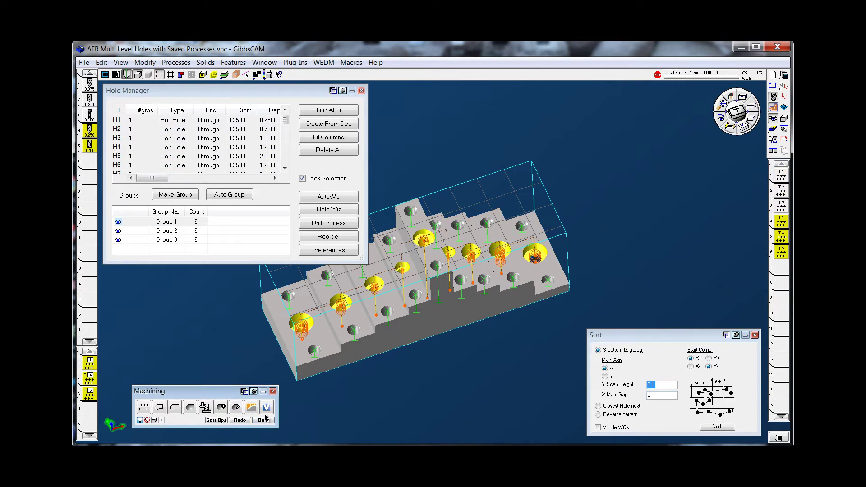
Step: Load the saved .251 dia spot & drill & ream process
left_click(176, 62)
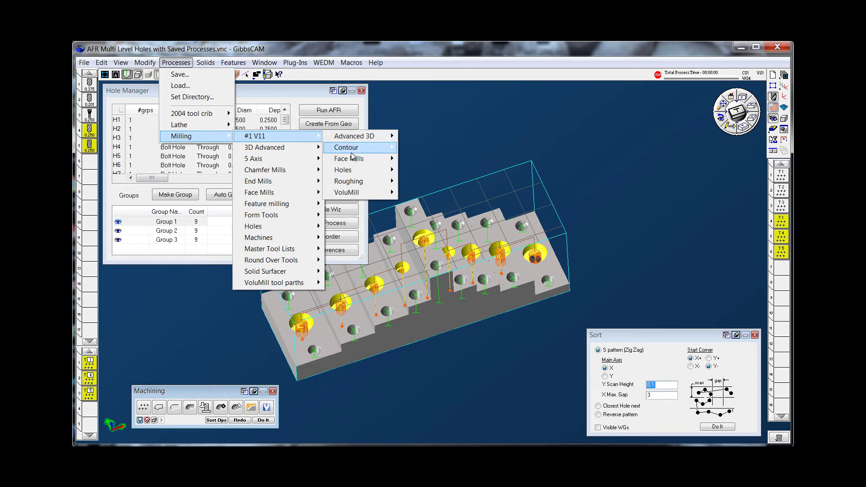
mouse_move(354, 169)
mouse_move(424, 205)
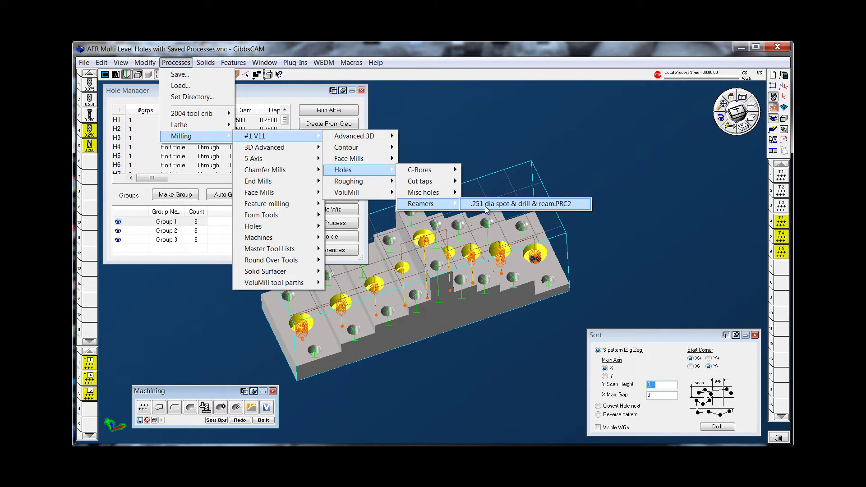
left_click(486, 206)
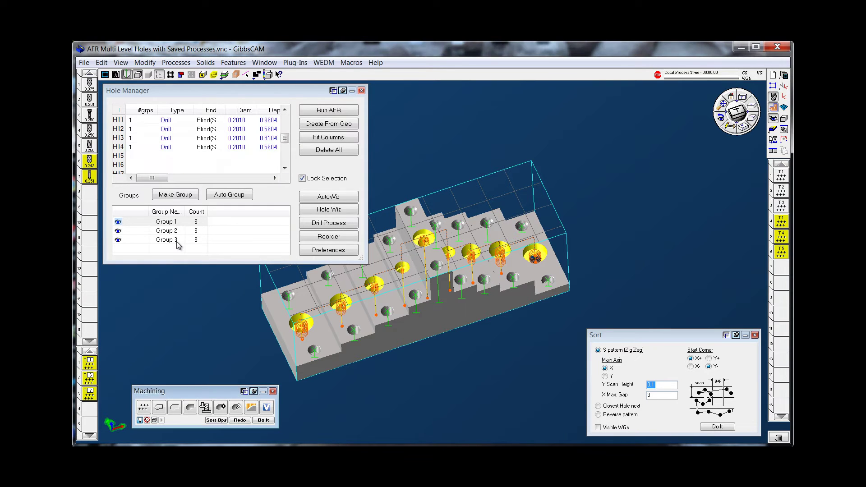
Step: Generate the .251 spot, drill and ream operations for Group 3, then sort operations by tool
left_click(264, 420)
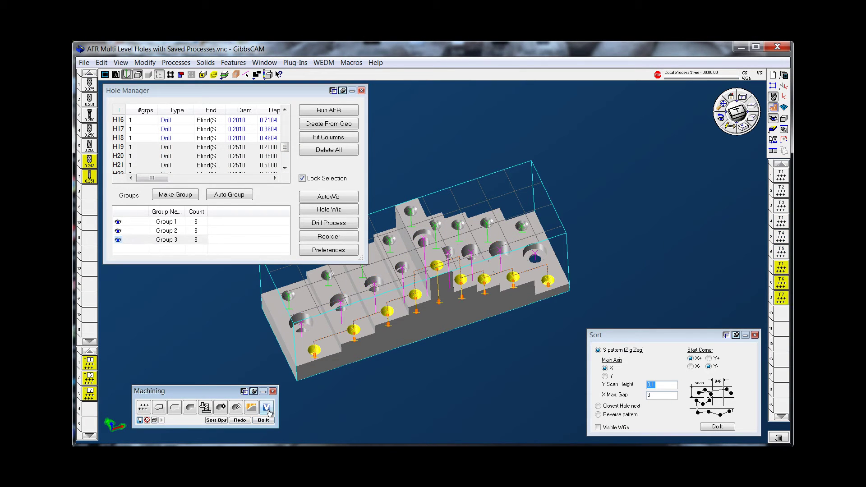
left_click(216, 420)
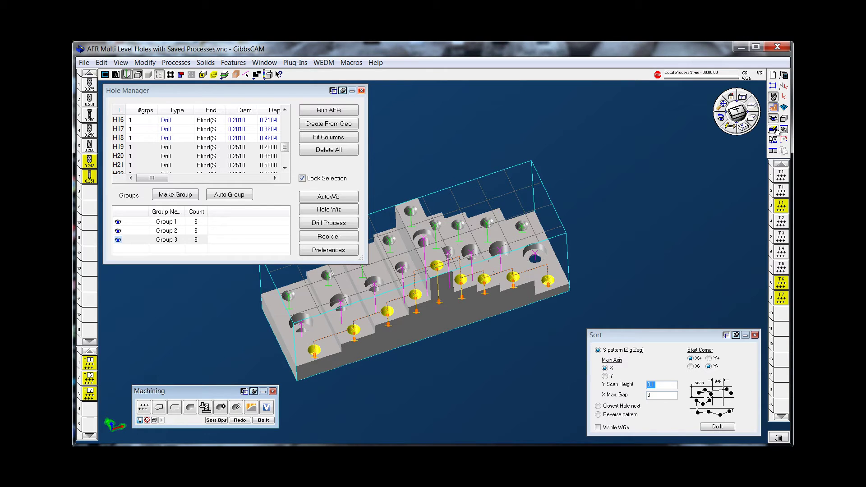
Step: Open the counterbore operation's hole process and regenerate it with a Helix Bore cycle
double_click(781, 192)
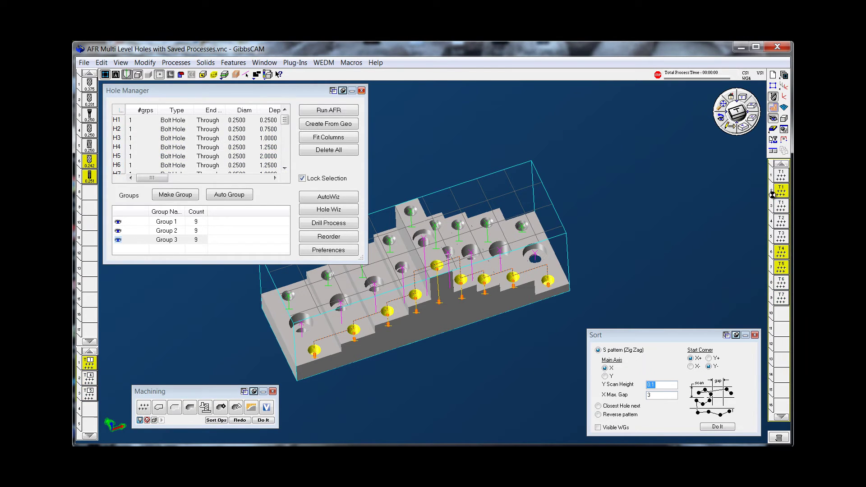
scroll(490, 285, "up", 5)
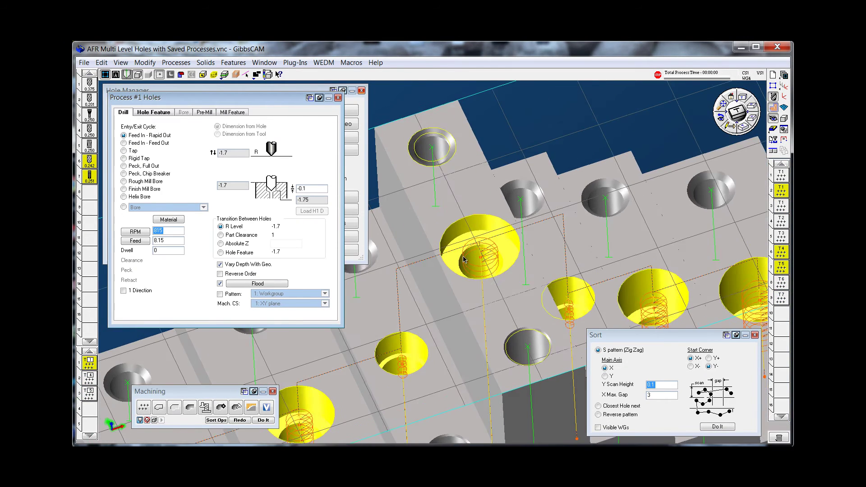
scroll(489, 284, "up", 4)
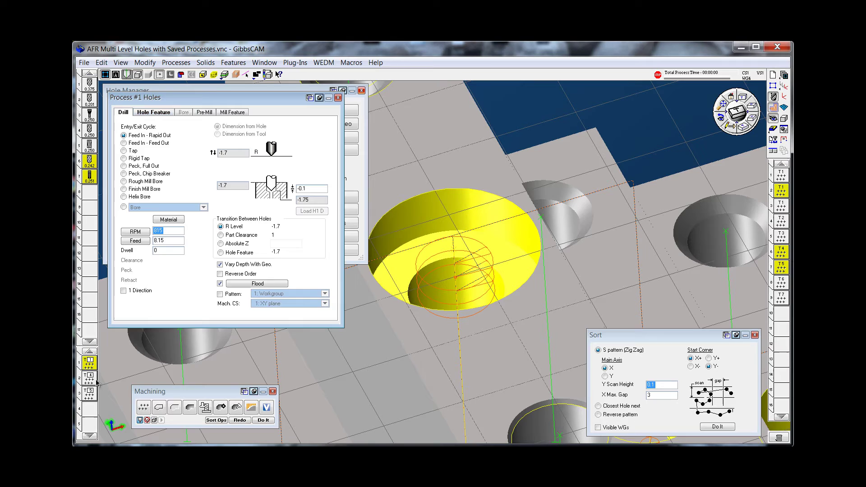
double_click(92, 394)
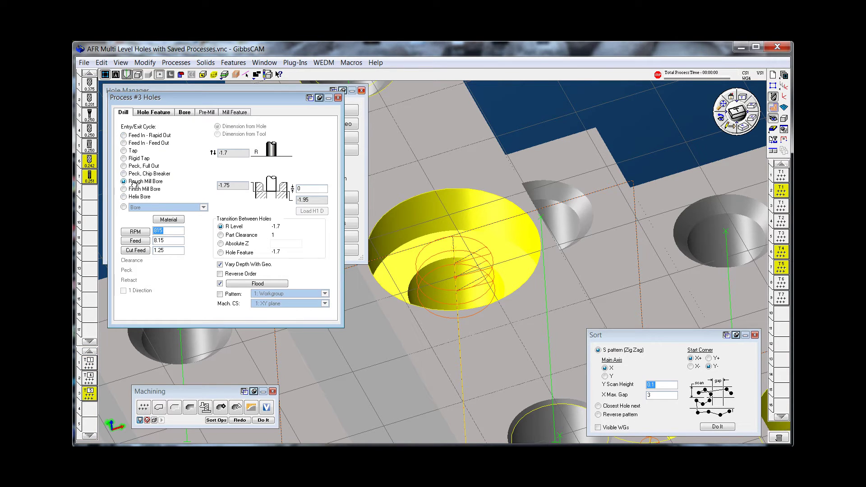
left_click(128, 198)
left_click(242, 420)
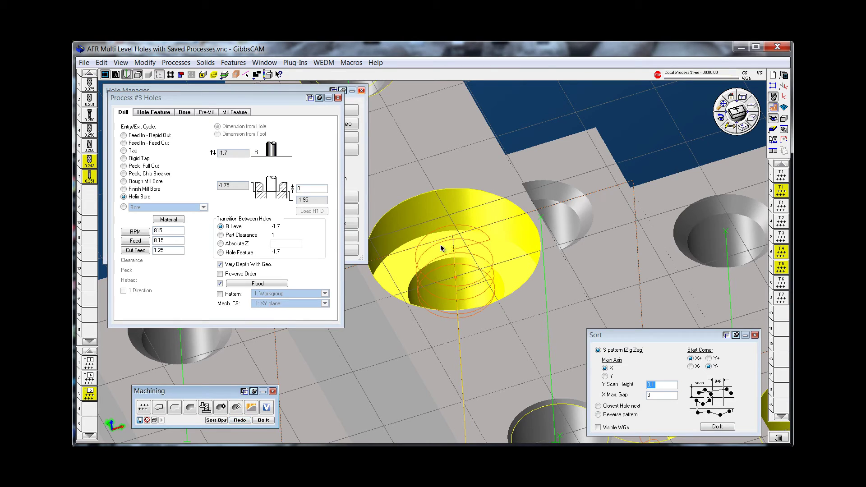
Step: Review the Bore tab, then revert to Rough Mill Bore and regenerate the toolpath
left_click(184, 113)
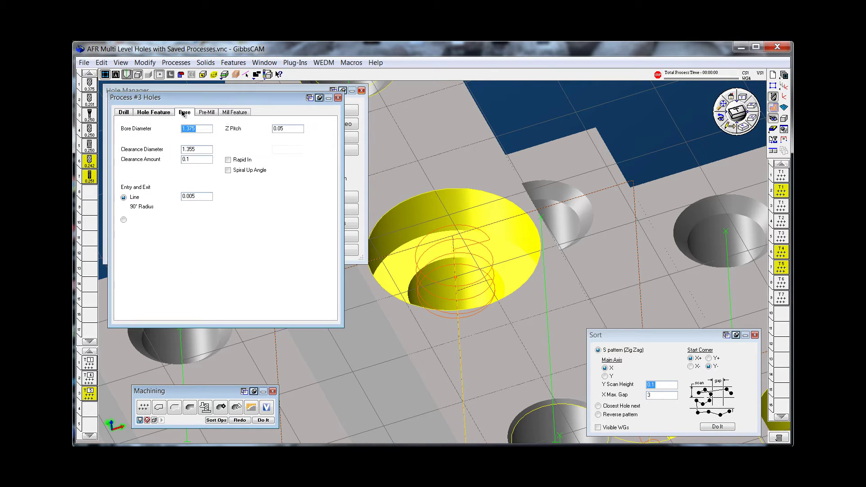
left_click(296, 131)
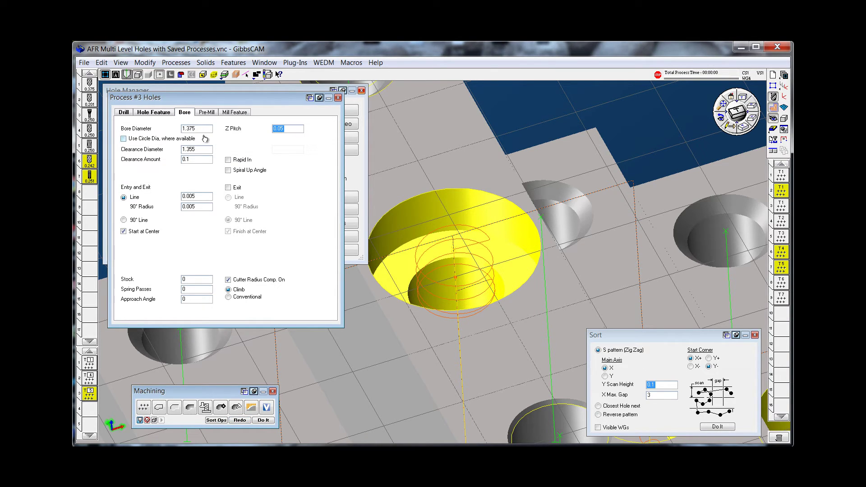
left_click(123, 112)
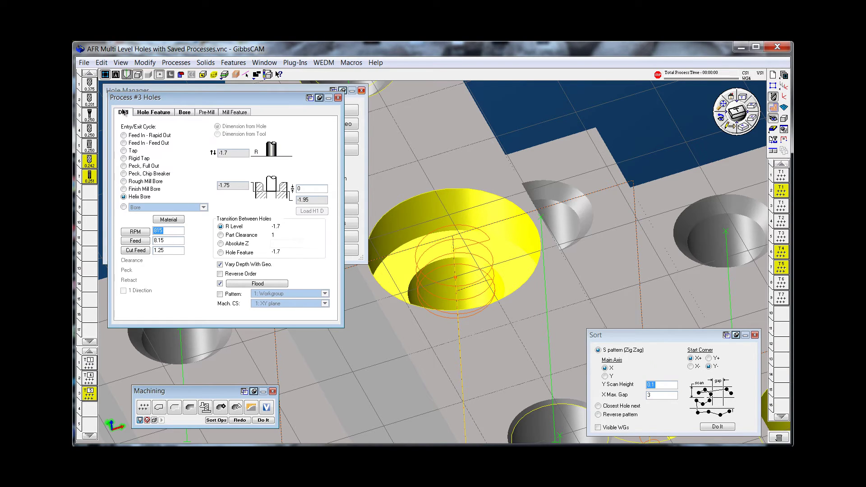
left_click(129, 182)
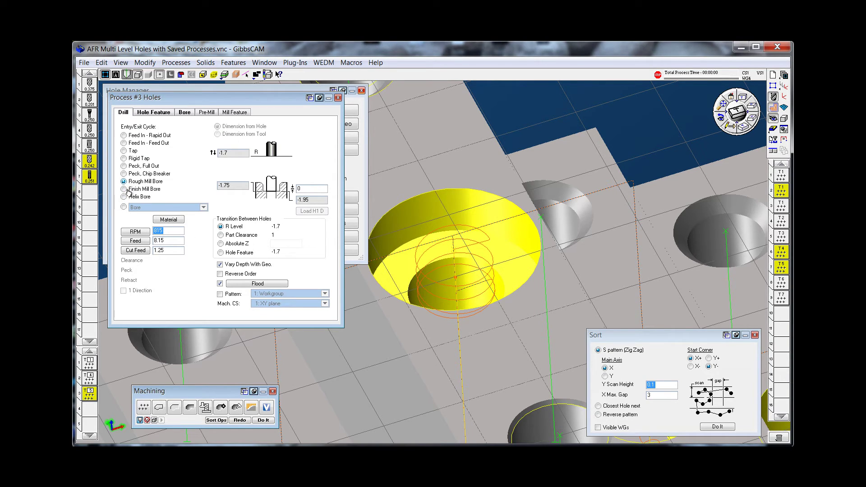
left_click(240, 420)
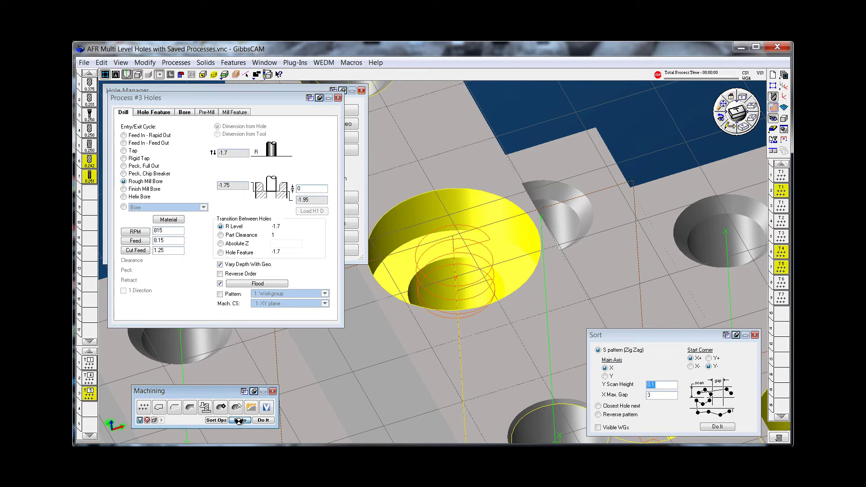
Step: Edit the yellow hole's profile, changing the top segment diameter to 0.75
right_click(456, 253)
left_click(472, 281)
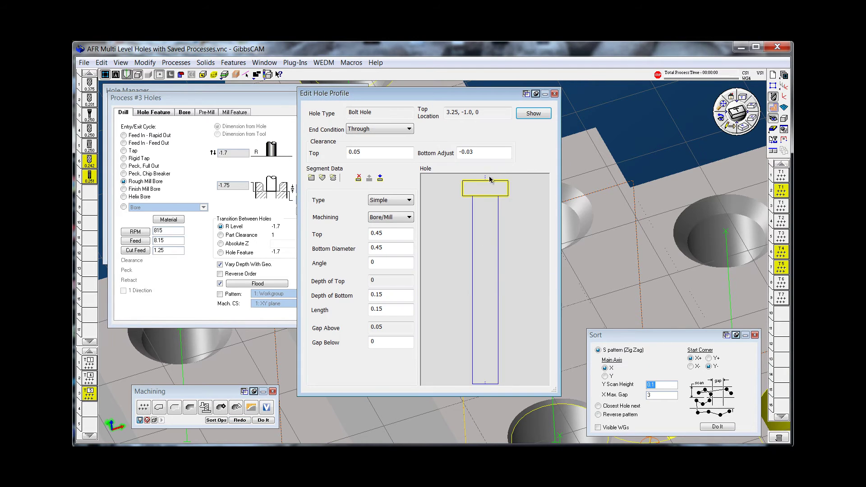
double_click(379, 234)
type(".75")
key("Tab")
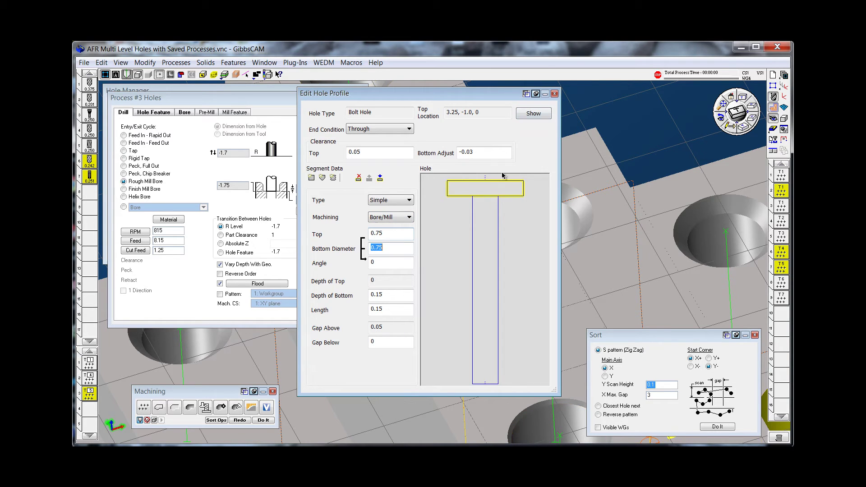
left_click(555, 94)
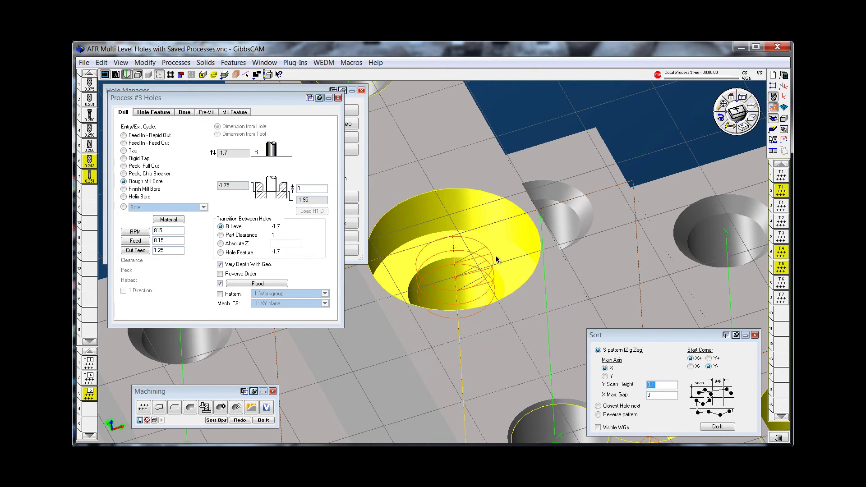
Step: Close Process #3 and the Hole Manager, fit the isometric view, and open Op Sim Rendering
left_click(338, 99)
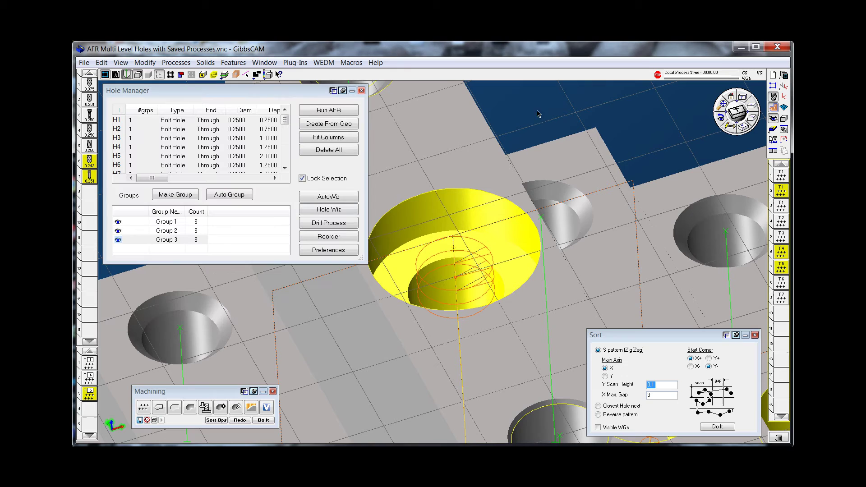
left_click(716, 110)
left_click(362, 91)
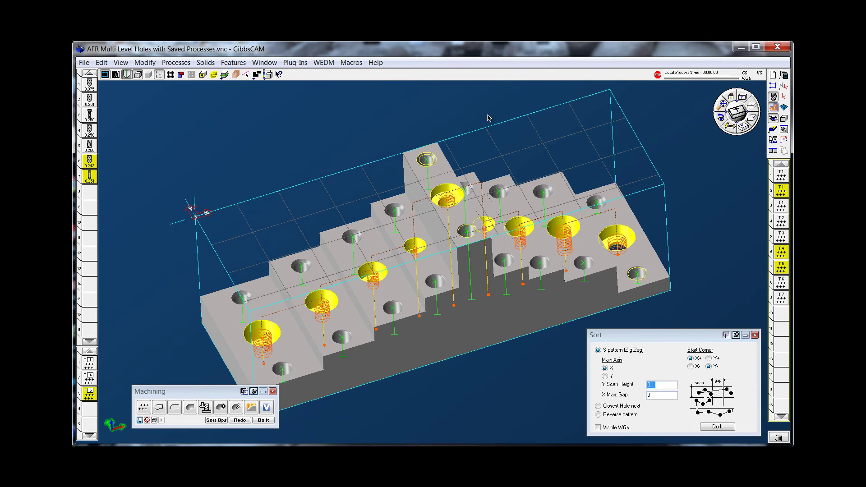
left_click(774, 131)
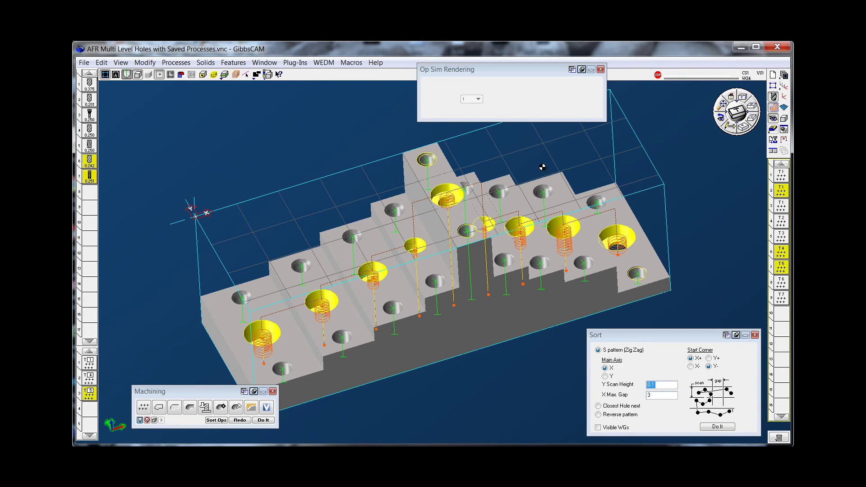
Step: Play the solid simulation to the end, adjusting the speed slider along the way
left_click(551, 100)
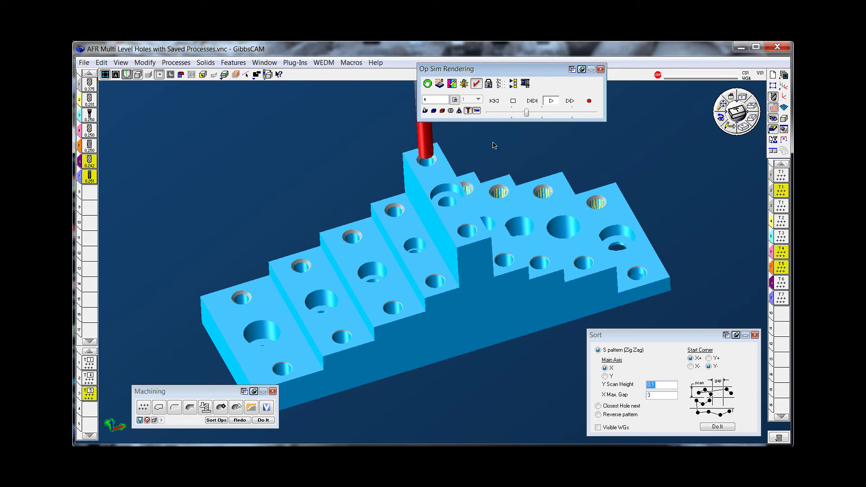
left_click(519, 115)
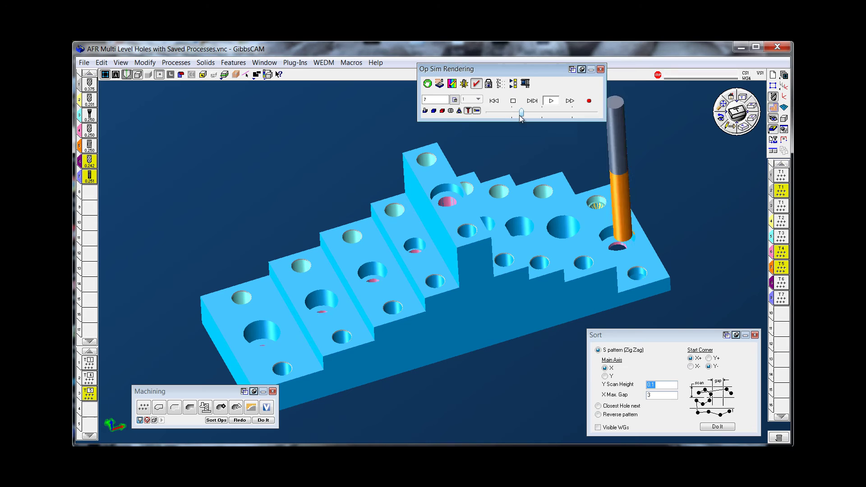
left_click_drag(523, 113, 560, 113)
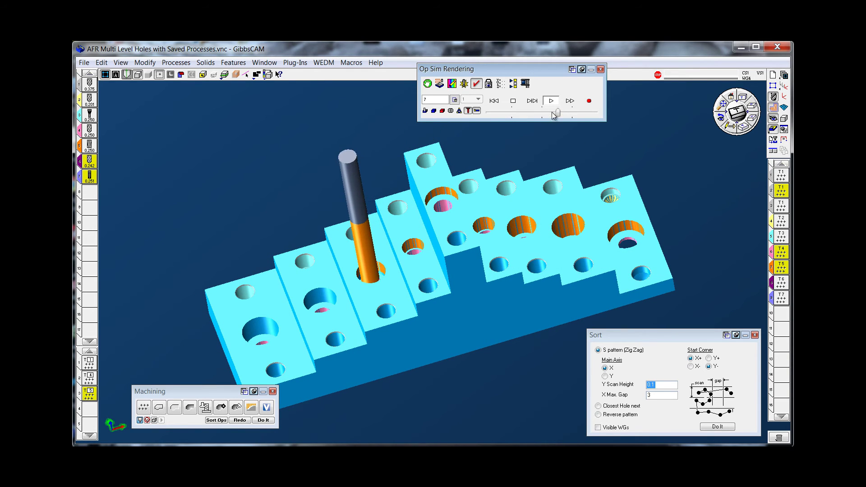
left_click_drag(559, 113, 556, 112)
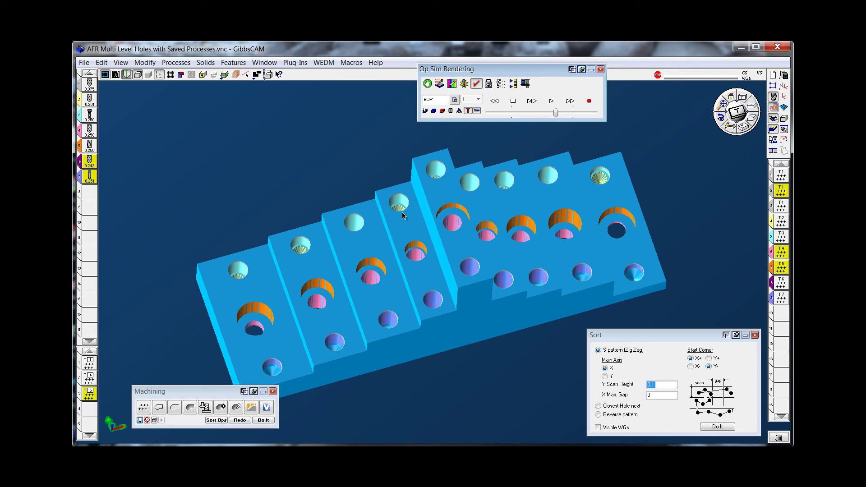
scroll(401, 204, "up", 5)
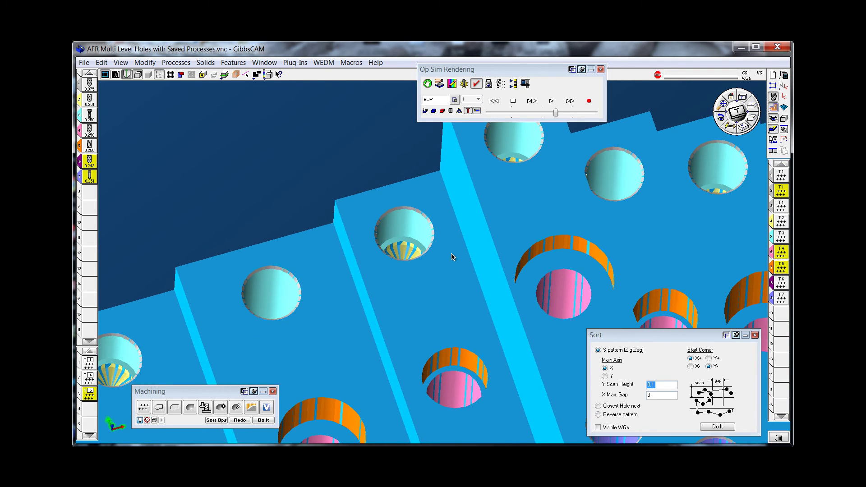
scroll(451, 253, "down", 6)
middle_click_drag(458, 226, 504, 266)
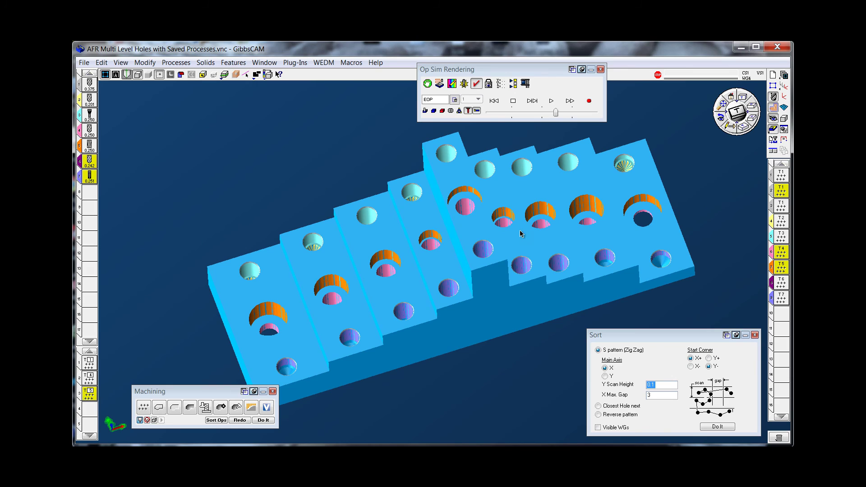